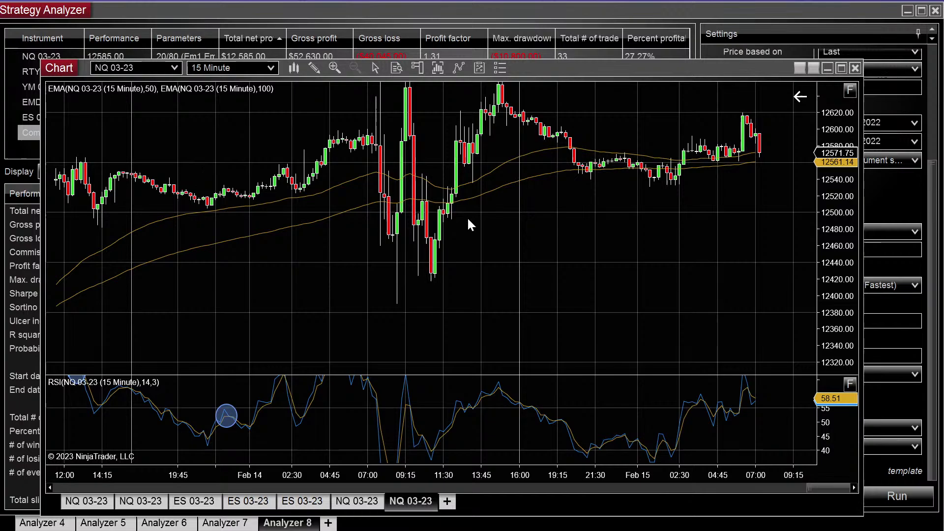
Replace the RSI in the lower chart panel with a 14-period ATR indicator
{"action": "right_click", "coordinate": [280, 288]}
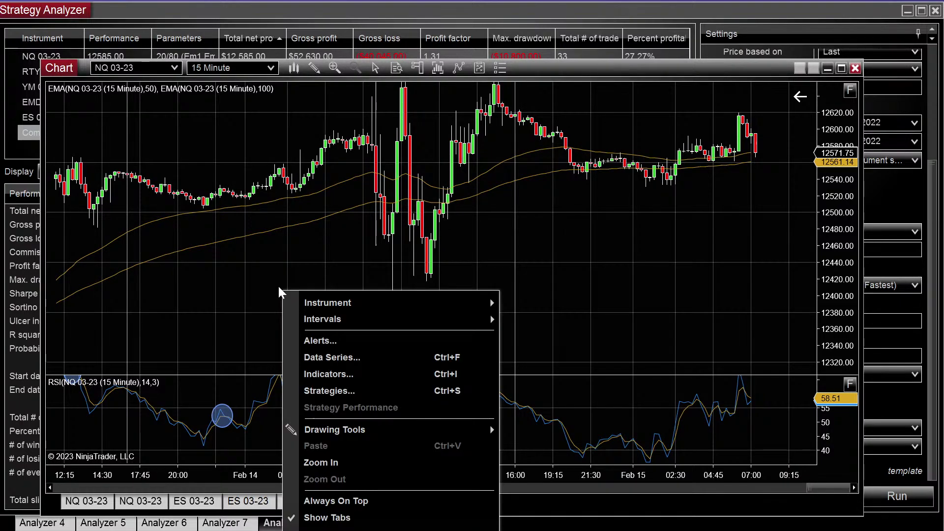
{"action": "left_click", "coordinate": [337, 375]}
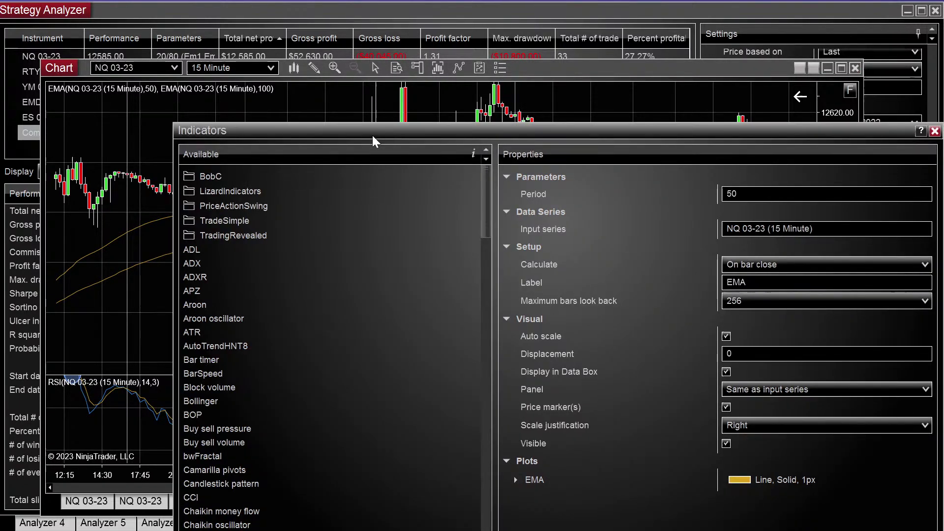
{"action": "left_click_drag", "start_coordinate": [372, 136], "coordinate": [292, 142]}
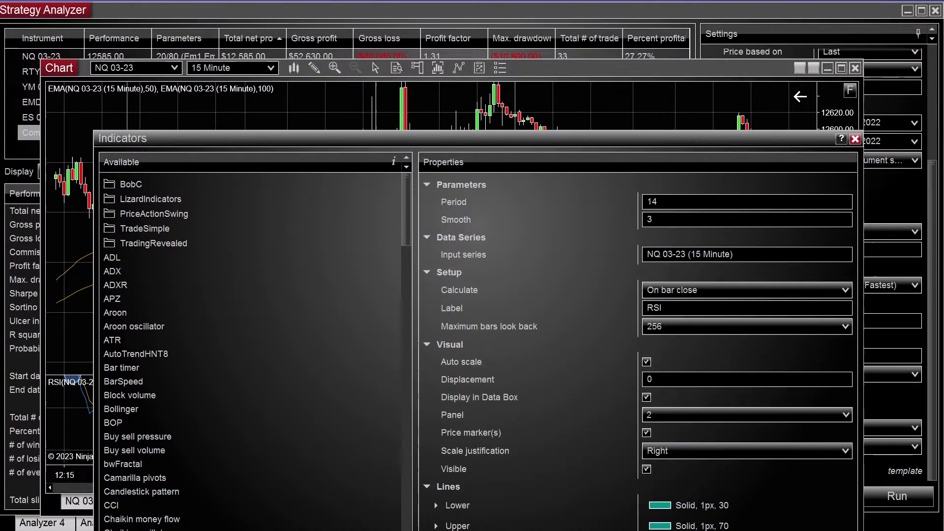
{"action": "key", "text": "Up"}
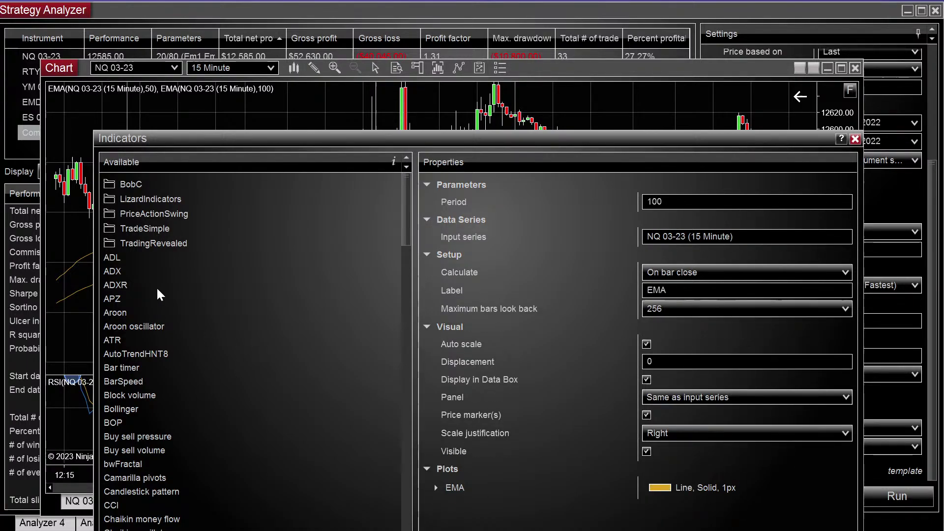
{"action": "left_click", "coordinate": [117, 341]}
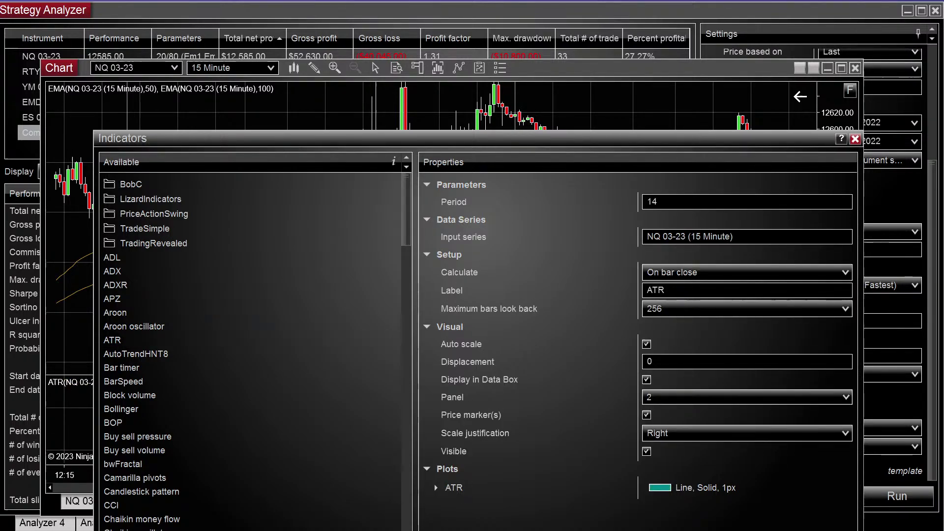
{"action": "key", "text": "Return"}
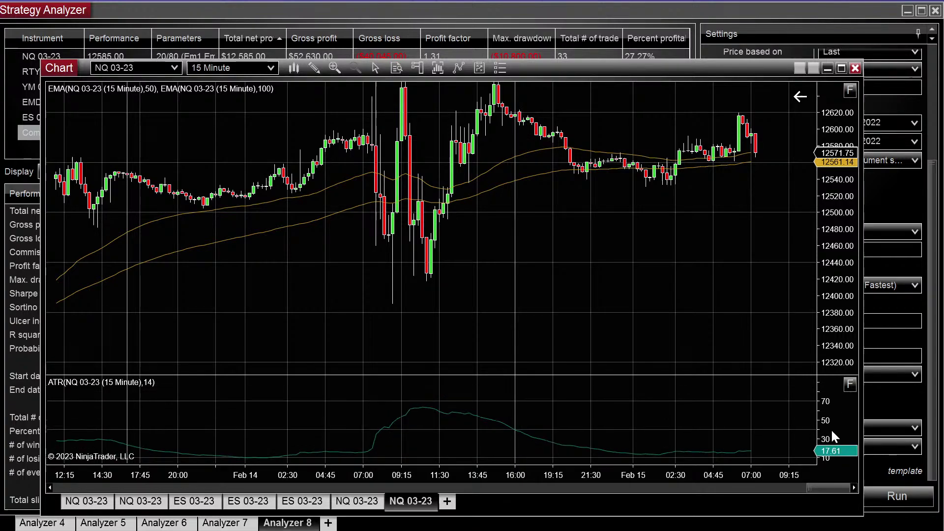
Compress the time axis and price scale to show more days of NQ 03-23 bars
{"action": "left_click_drag", "start_coordinate": [458, 475], "coordinate": [564, 424]}
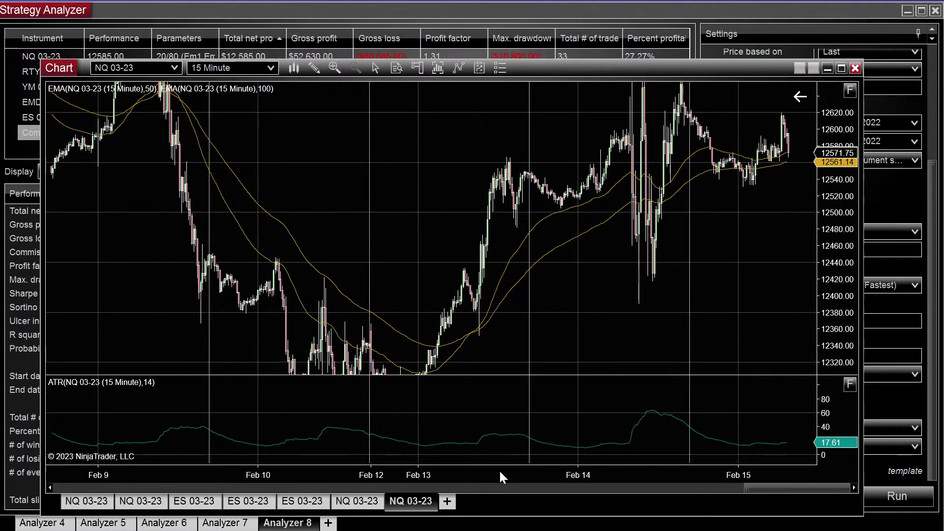
{"action": "left_click_drag", "start_coordinate": [499, 469], "coordinate": [582, 471]}
{"action": "left_click_drag", "start_coordinate": [831, 230], "coordinate": [828, 246]}
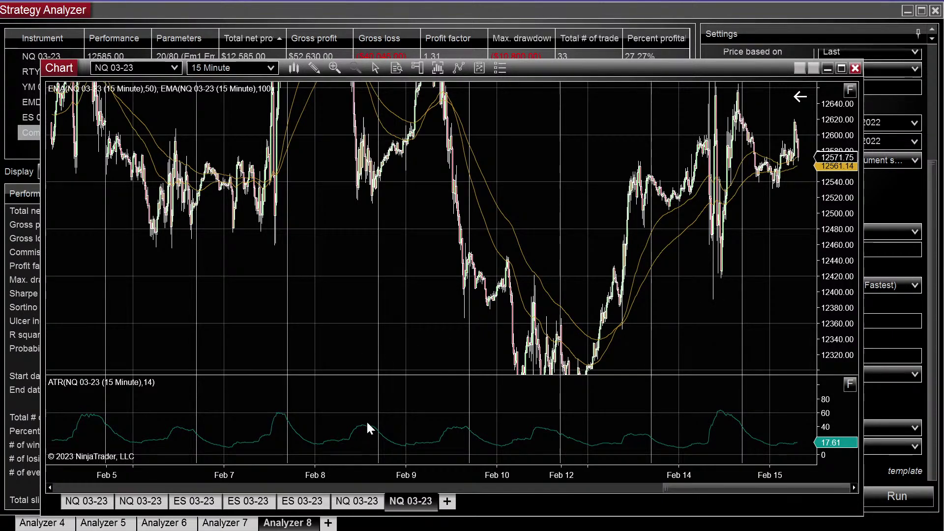
Add a 14-period EMA to the chart and assign it to panel 2 alongside the ATR
{"action": "right_click", "coordinate": [363, 318]}
{"action": "left_click", "coordinate": [411, 398]}
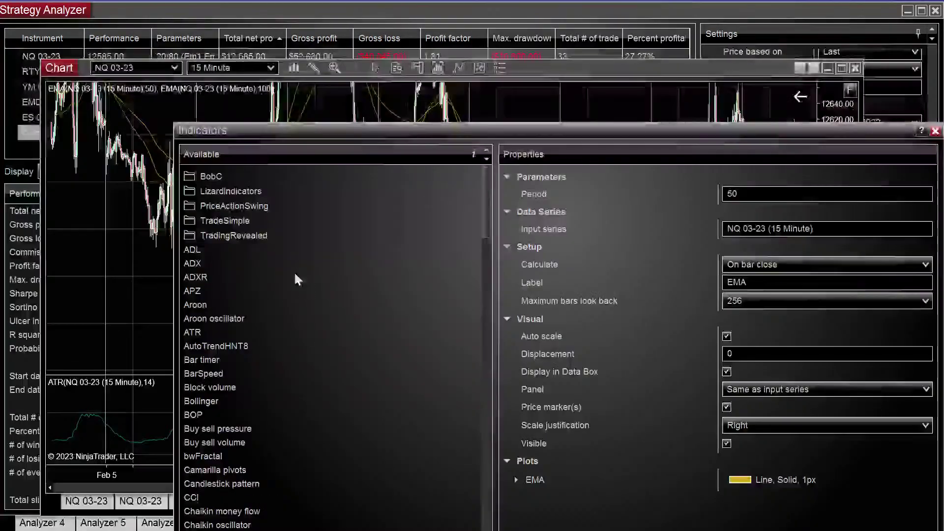
{"action": "scroll", "coordinate": [236, 324], "scroll_direction": "down", "scroll_amount": 6}
{"action": "scroll", "coordinate": [221, 374], "scroll_direction": "down", "scroll_amount": 4}
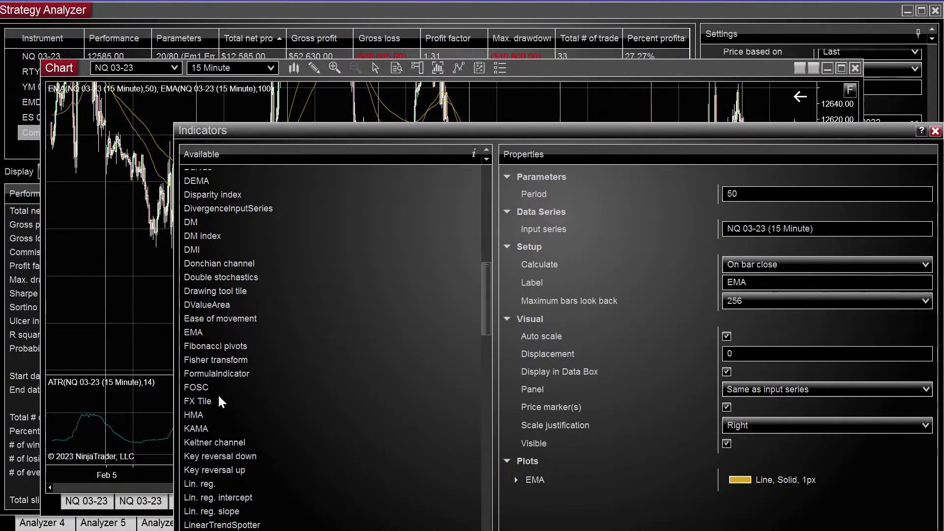
{"action": "scroll", "coordinate": [206, 378], "scroll_direction": "up", "scroll_amount": 1}
{"action": "left_click", "coordinate": [201, 367]}
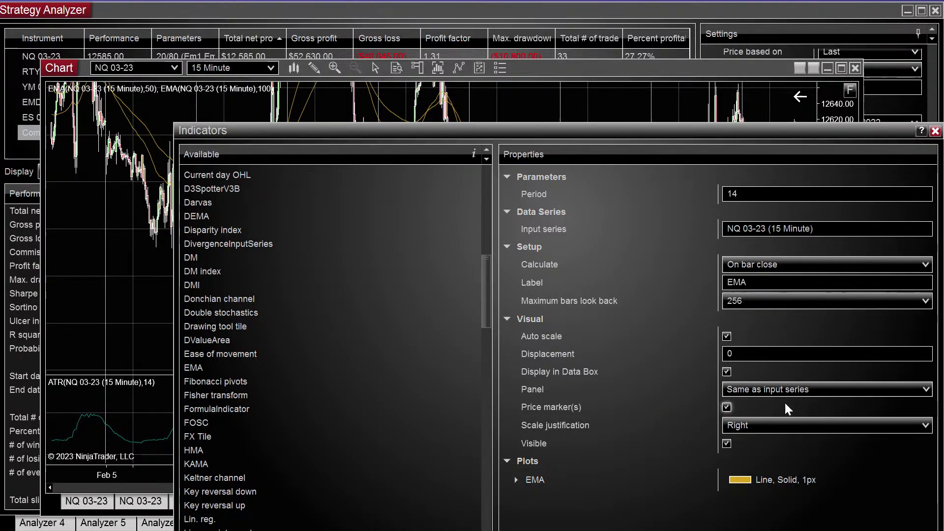
{"action": "left_click", "coordinate": [797, 391]}
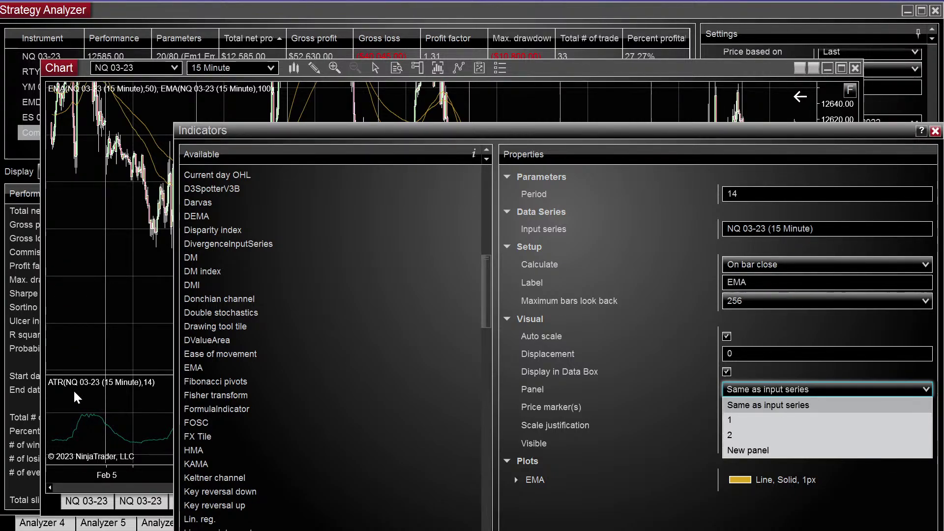
{"action": "left_click", "coordinate": [732, 434]}
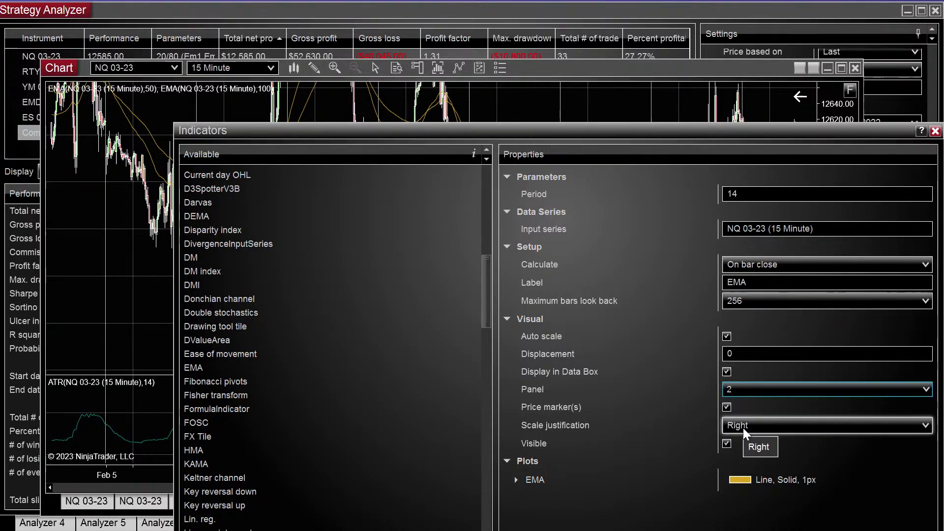
Set the new EMA's input series to the ATR indicator with period 14
{"action": "left_click", "coordinate": [776, 229]}
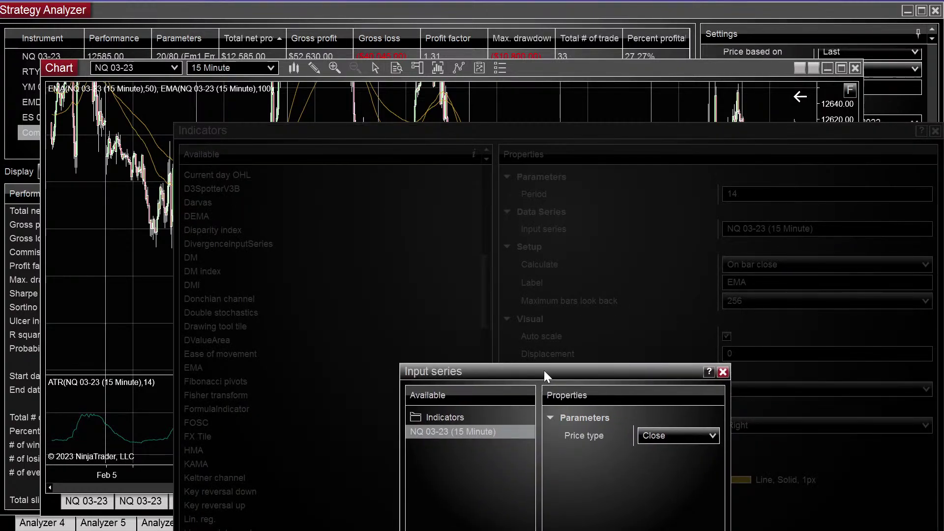
{"action": "double_click", "coordinate": [450, 419]}
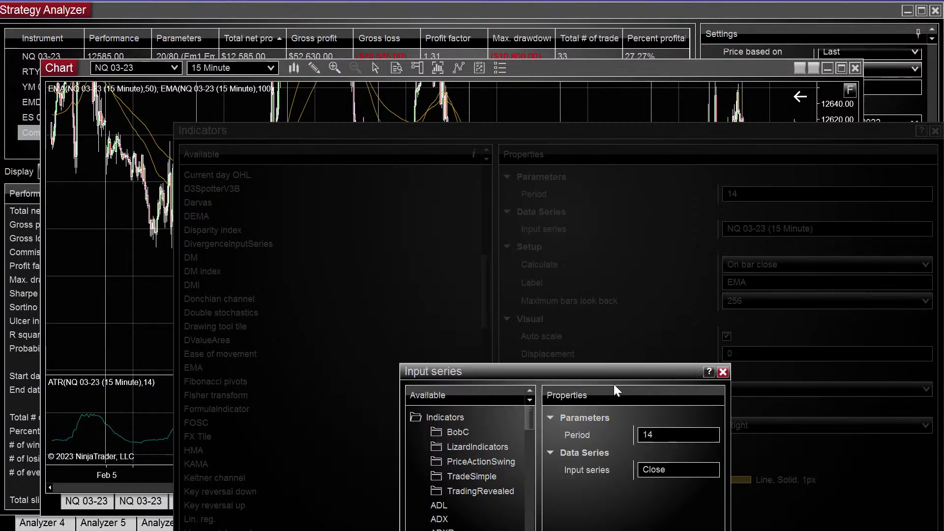
{"action": "left_click", "coordinate": [603, 432]}
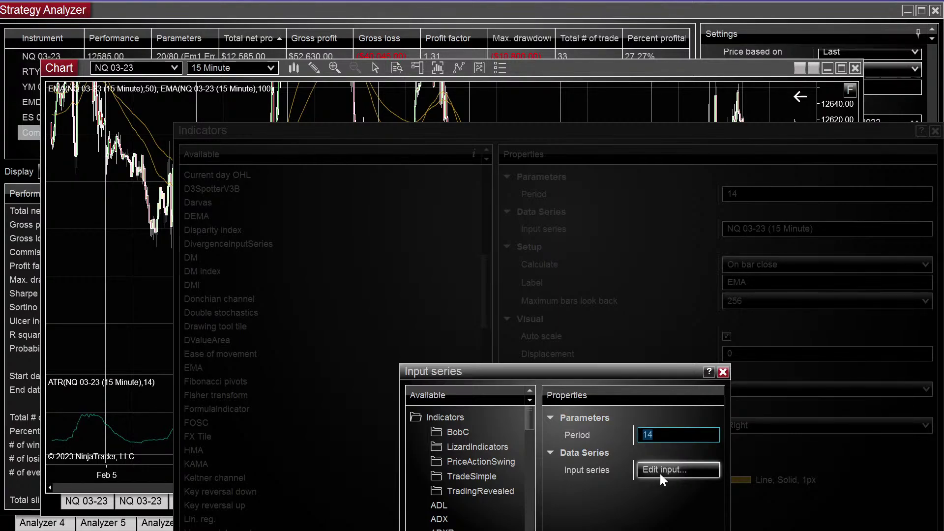
{"action": "key", "text": "Return"}
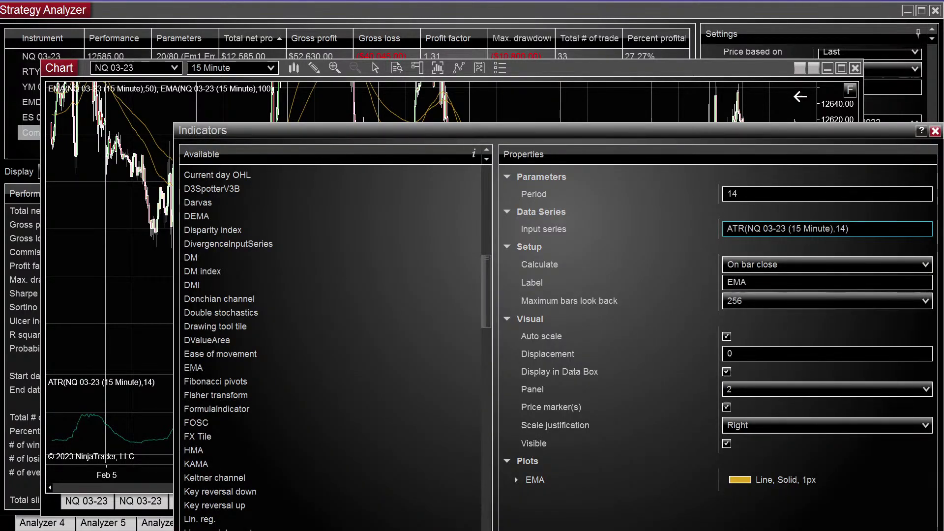
Apply the indicator changes and adjust the ATR panel's value scale and bar spacing
{"action": "key", "text": "Return"}
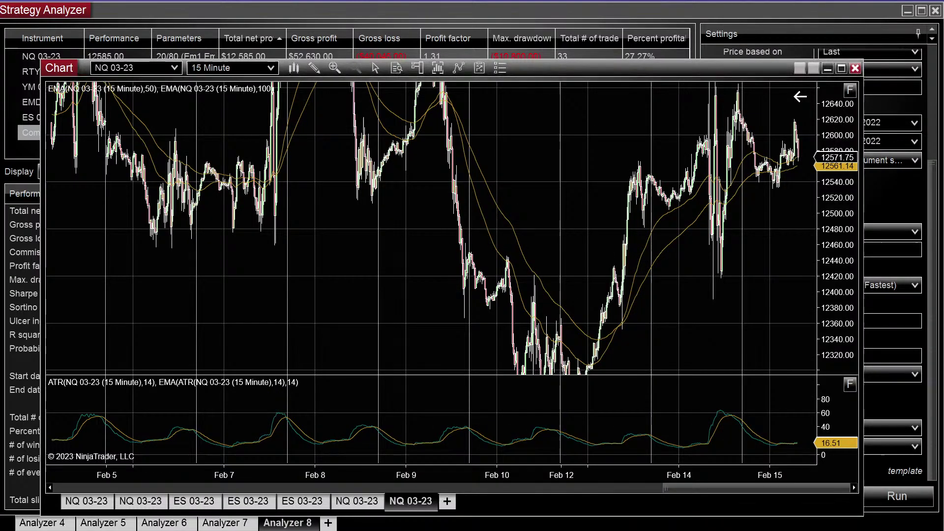
{"action": "left_click_drag", "start_coordinate": [815, 415], "coordinate": [741, 416]}
{"action": "left_click_drag", "start_coordinate": [533, 473], "coordinate": [519, 438]}
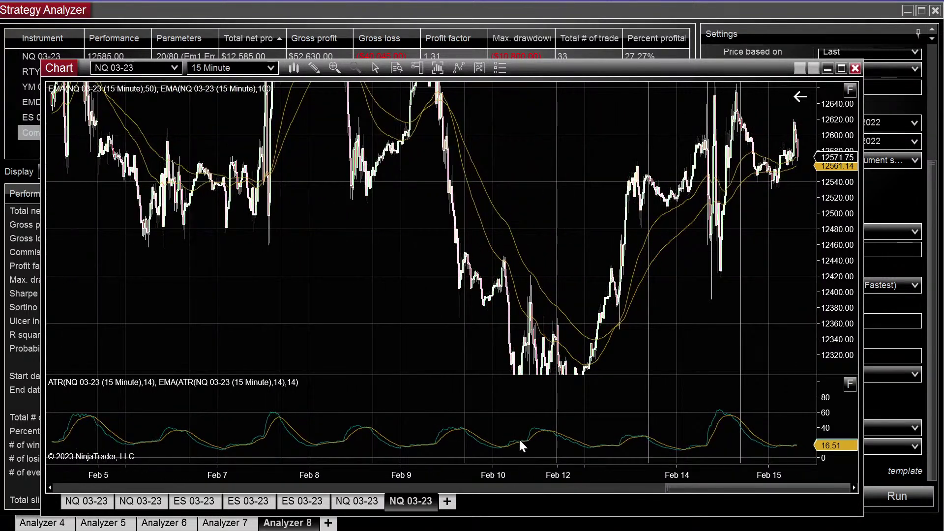
Change the period of the EMA on ATR from 14 to 50 and apply it
{"action": "double_click", "coordinate": [588, 440]}
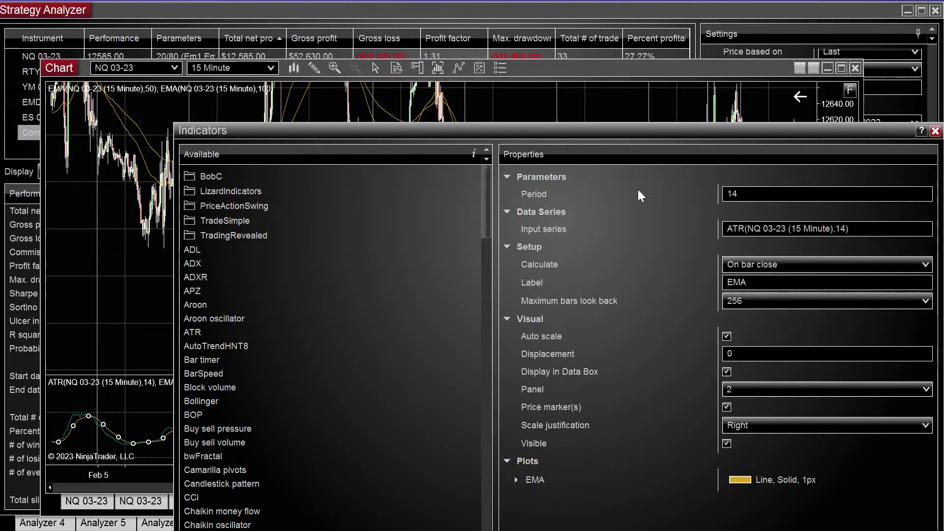
{"action": "left_click_drag", "start_coordinate": [673, 140], "coordinate": [592, 280]}
{"action": "left_click", "coordinate": [669, 335]}
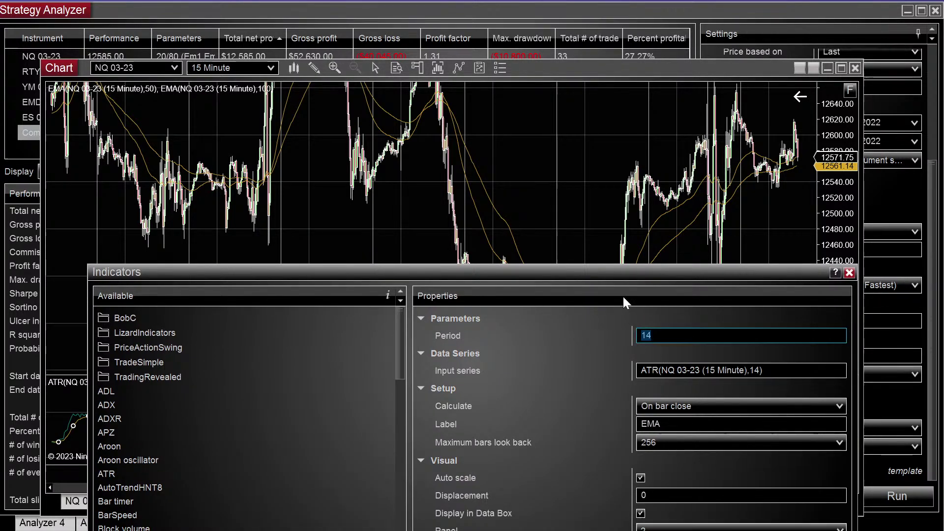
{"action": "key", "text": "BackSpace"}
{"action": "key", "text": "BackSpace"}
{"action": "type", "text": "50"}
{"action": "left_click_drag", "start_coordinate": [625, 275], "coordinate": [97, 168]}
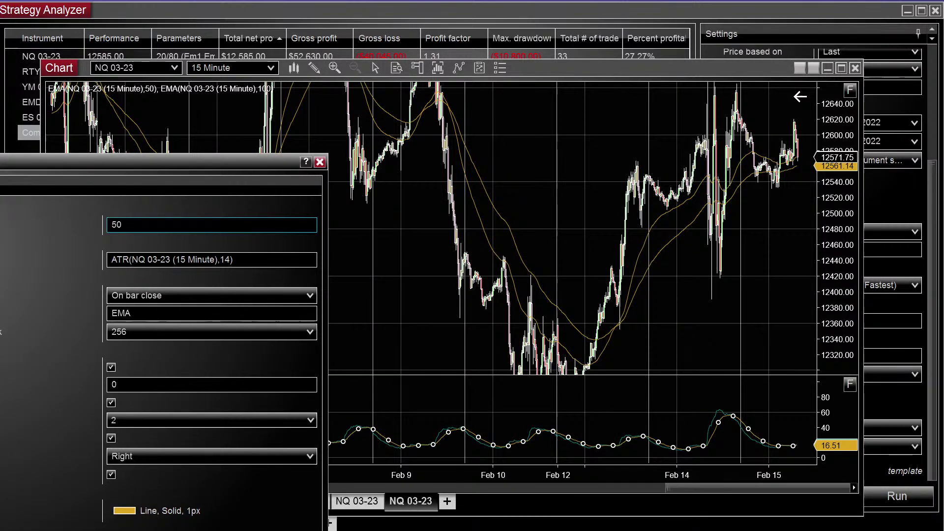
{"action": "key", "text": "Return"}
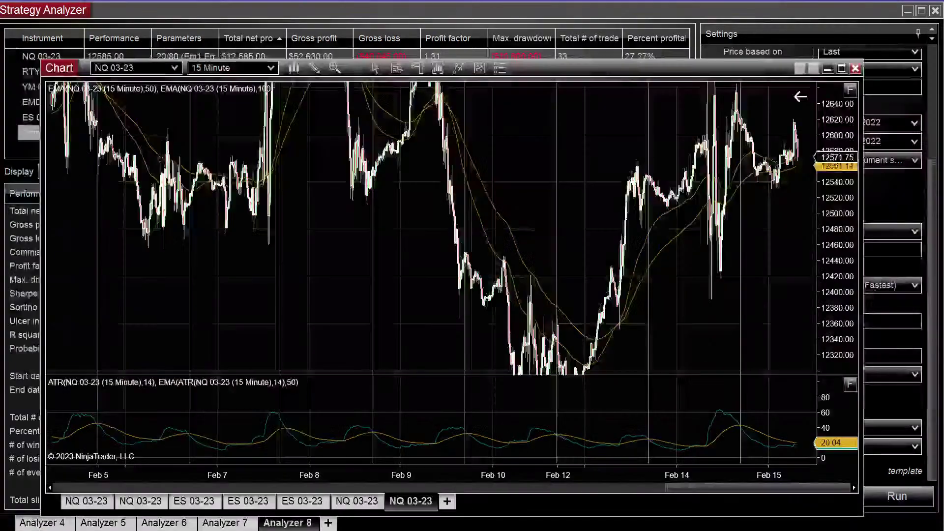
{"action": "left_click_drag", "start_coordinate": [324, 485], "coordinate": [374, 462]}
{"action": "scroll", "coordinate": [698, 310], "scroll_direction": "down", "scroll_amount": 5}
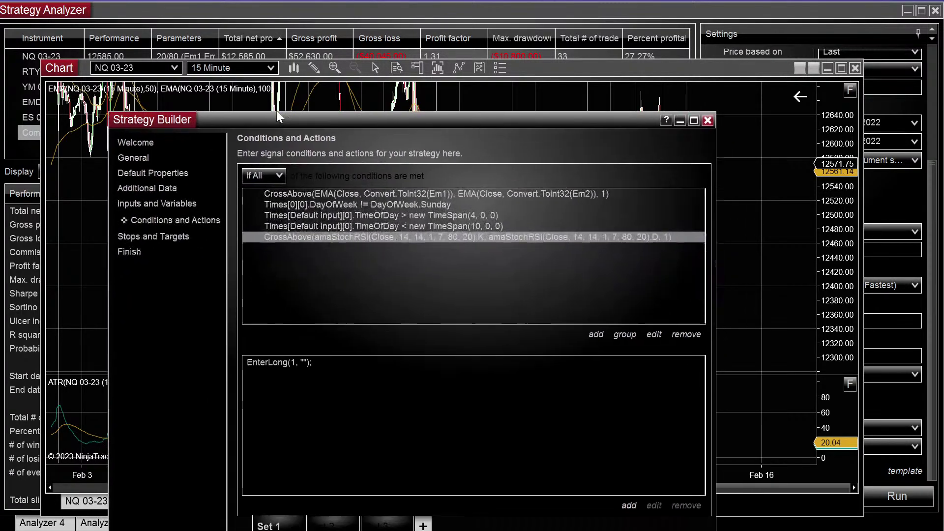
Remove the StochRSI crossover condition and start a new condition
{"action": "left_click_drag", "start_coordinate": [276, 117], "coordinate": [249, 36]}
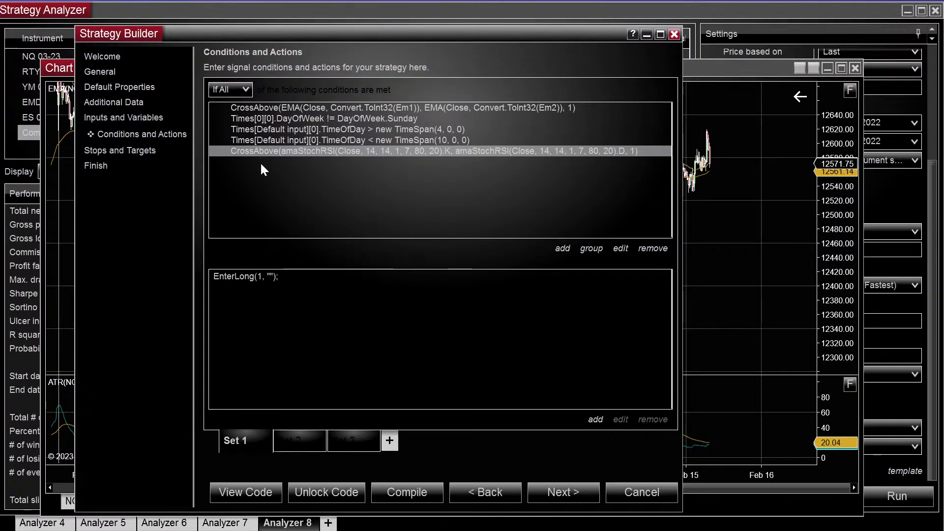
{"action": "left_click", "coordinate": [653, 249]}
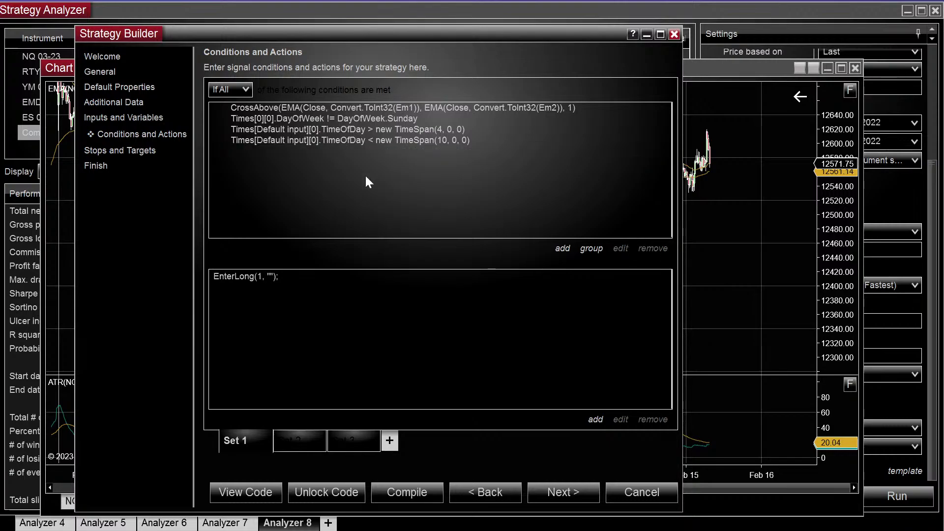
{"action": "left_click", "coordinate": [562, 248]}
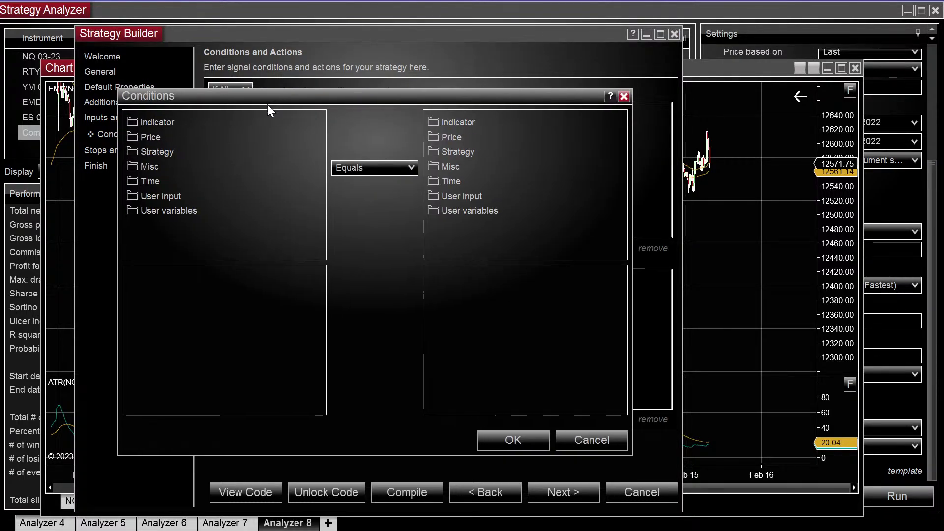
{"action": "left_click_drag", "start_coordinate": [268, 104], "coordinate": [305, 103]}
{"action": "left_click_drag", "start_coordinate": [246, 96], "coordinate": [212, 96]}
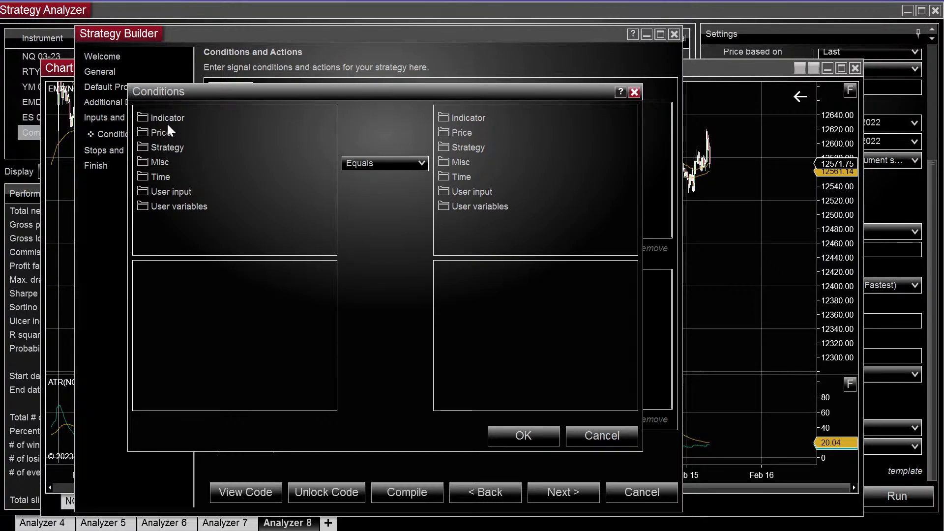
Pick ATR with its default period 14 as the left-hand indicator
{"action": "left_click", "coordinate": [144, 118]}
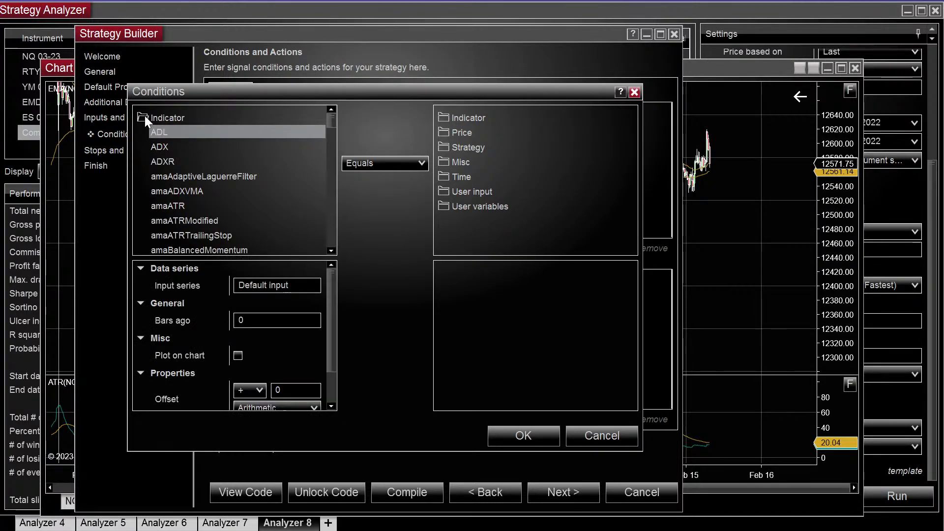
{"action": "scroll", "coordinate": [186, 208], "scroll_direction": "down", "scroll_amount": 15}
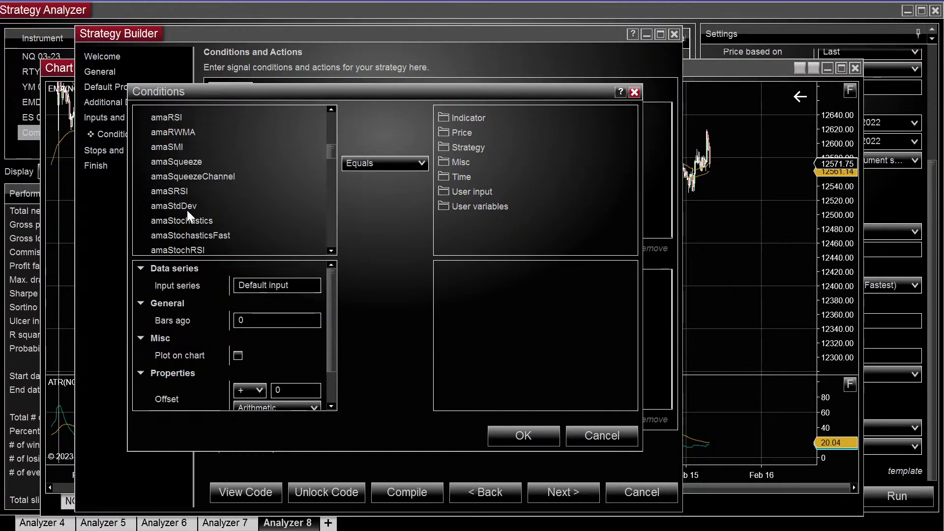
{"action": "scroll", "coordinate": [186, 210], "scroll_direction": "down", "scroll_amount": 12}
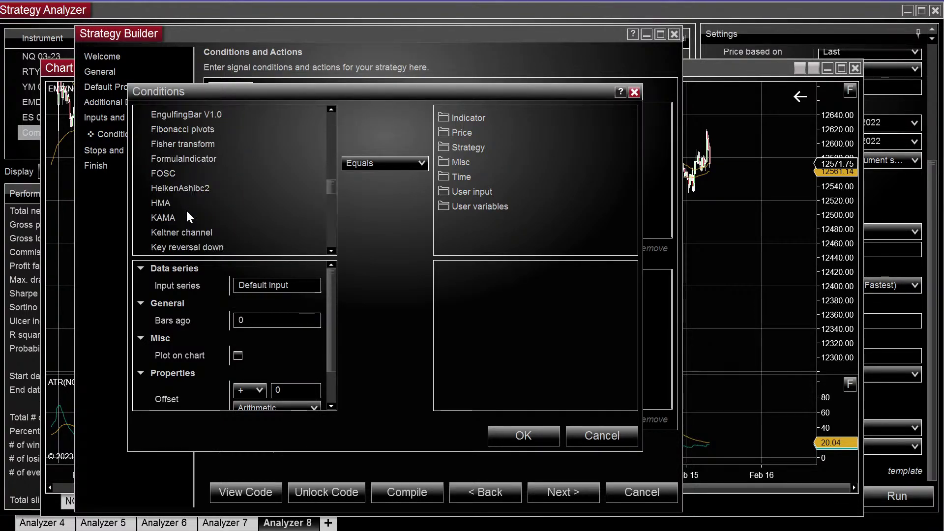
{"action": "scroll", "coordinate": [186, 209], "scroll_direction": "up", "scroll_amount": 4}
{"action": "scroll", "coordinate": [177, 214], "scroll_direction": "up", "scroll_amount": 8}
{"action": "scroll", "coordinate": [166, 231], "scroll_direction": "down", "scroll_amount": 3}
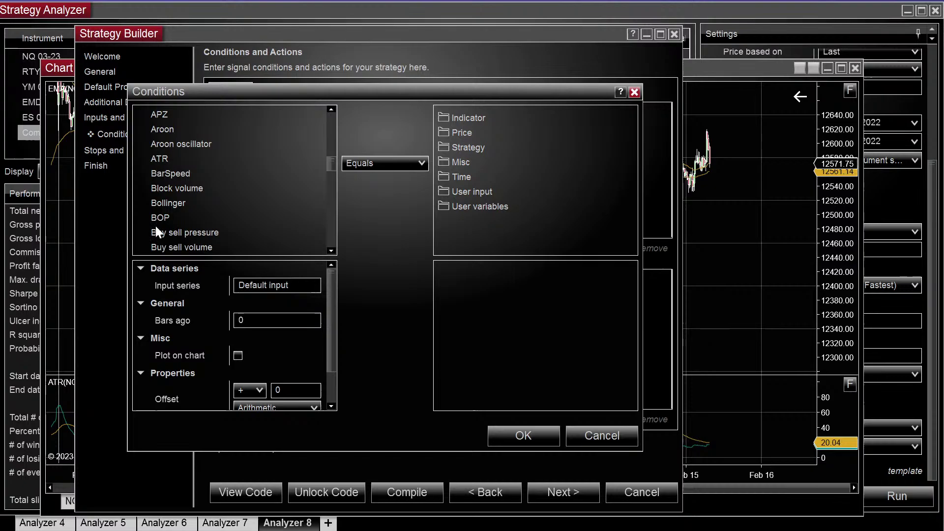
{"action": "left_click", "coordinate": [161, 163]}
{"action": "scroll", "coordinate": [334, 325], "scroll_direction": "down", "scroll_amount": 3}
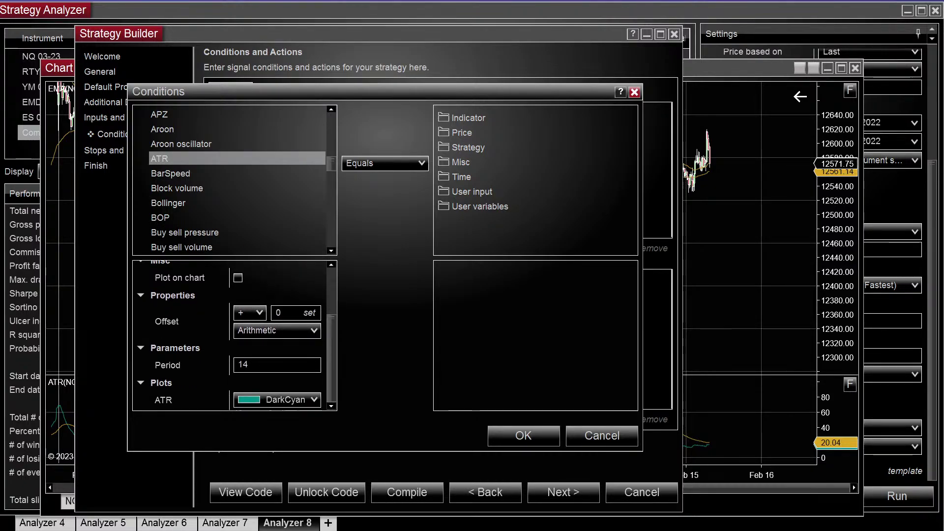
Set the operator to Greater, choose EMA on the right, and edit its input series
{"action": "scroll", "coordinate": [333, 339], "scroll_direction": "up", "scroll_amount": 3}
{"action": "left_click", "coordinate": [378, 163]}
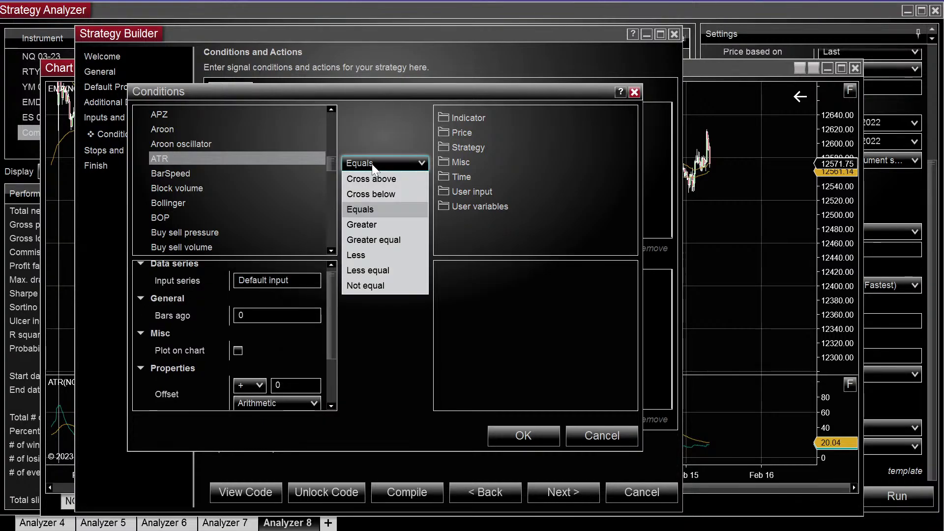
{"action": "left_click", "coordinate": [366, 223]}
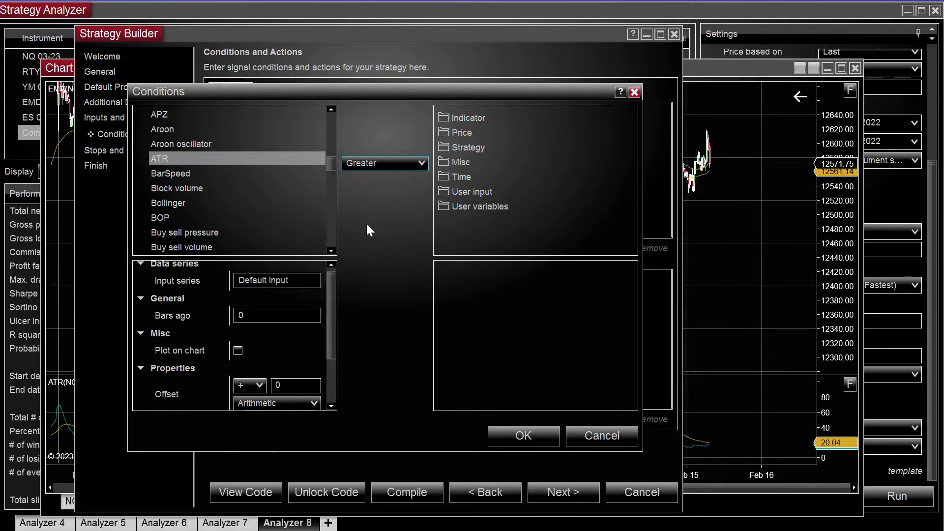
{"action": "left_click", "coordinate": [467, 119]}
{"action": "scroll", "coordinate": [517, 183], "scroll_direction": "down", "scroll_amount": 15}
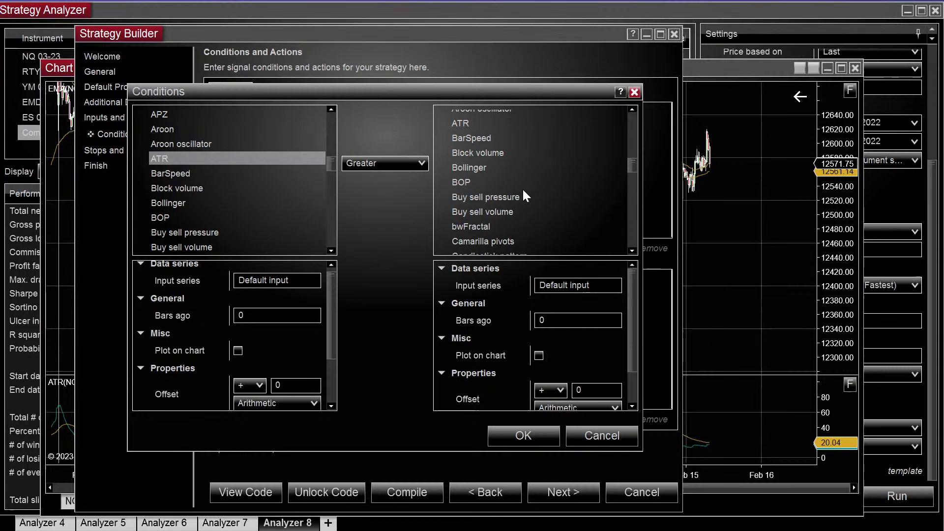
{"action": "scroll", "coordinate": [467, 216], "scroll_direction": "down", "scroll_amount": 5}
{"action": "scroll", "coordinate": [472, 207], "scroll_direction": "up", "scroll_amount": 1}
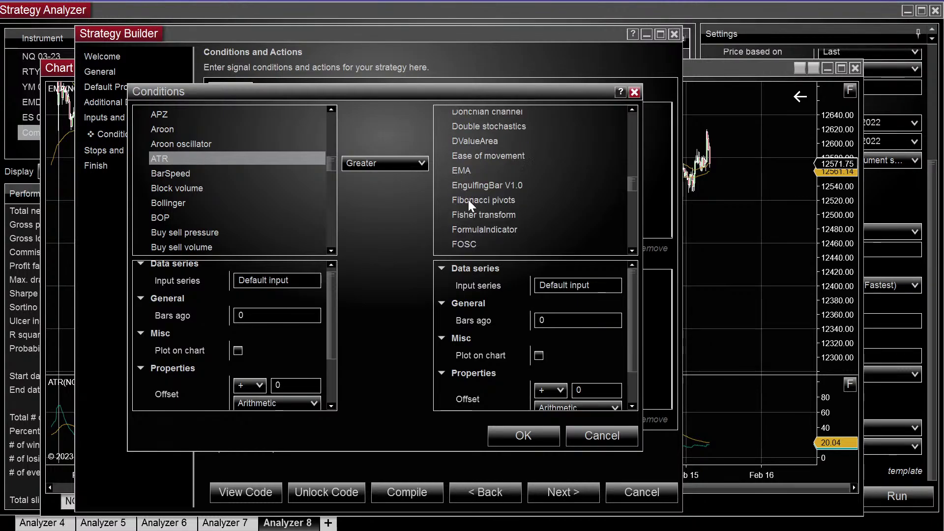
{"action": "left_click", "coordinate": [467, 170]}
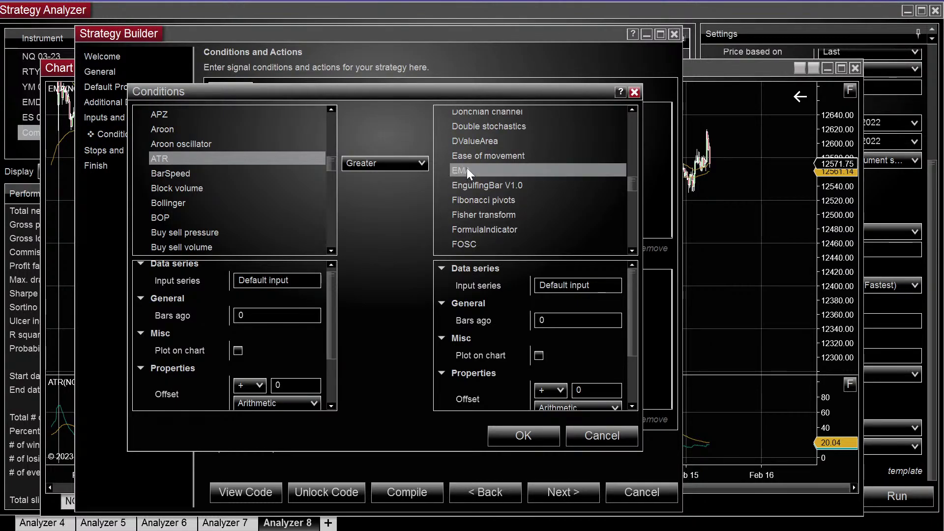
{"action": "left_click", "coordinate": [570, 284]}
Select ATR (period 14) from the Indicator list as the right-hand EMA's source series
{"action": "double_click", "coordinate": [273, 168]}
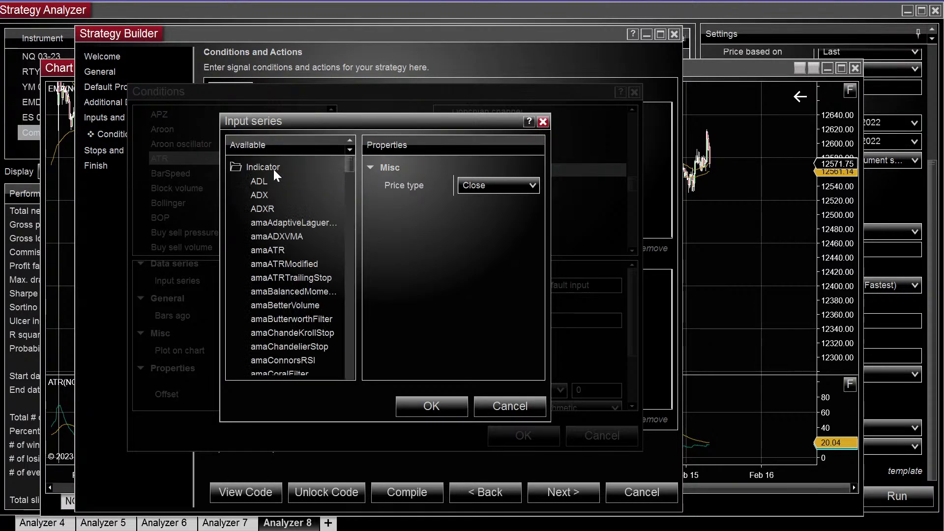
{"action": "scroll", "coordinate": [268, 277], "scroll_direction": "down", "scroll_amount": 4}
{"action": "scroll", "coordinate": [276, 281], "scroll_direction": "up", "scroll_amount": 4}
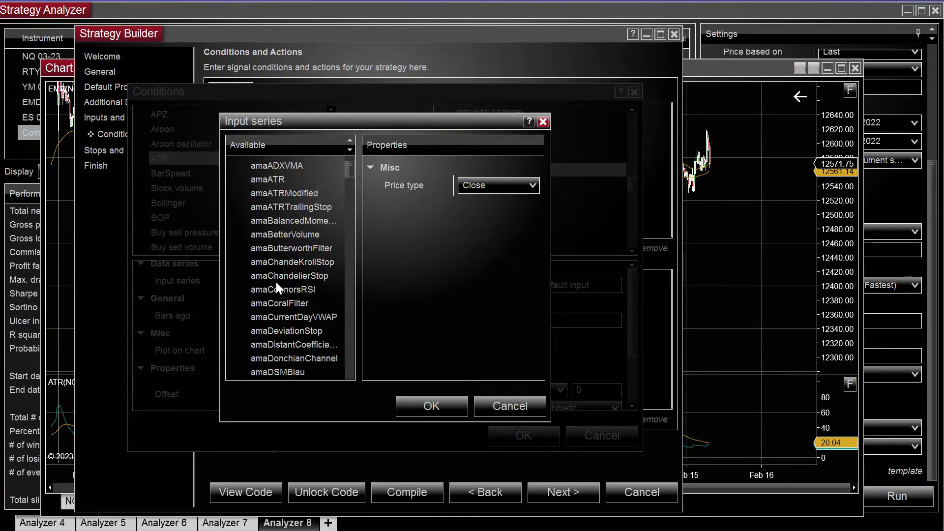
{"action": "scroll", "coordinate": [272, 235], "scroll_direction": "down", "scroll_amount": 10}
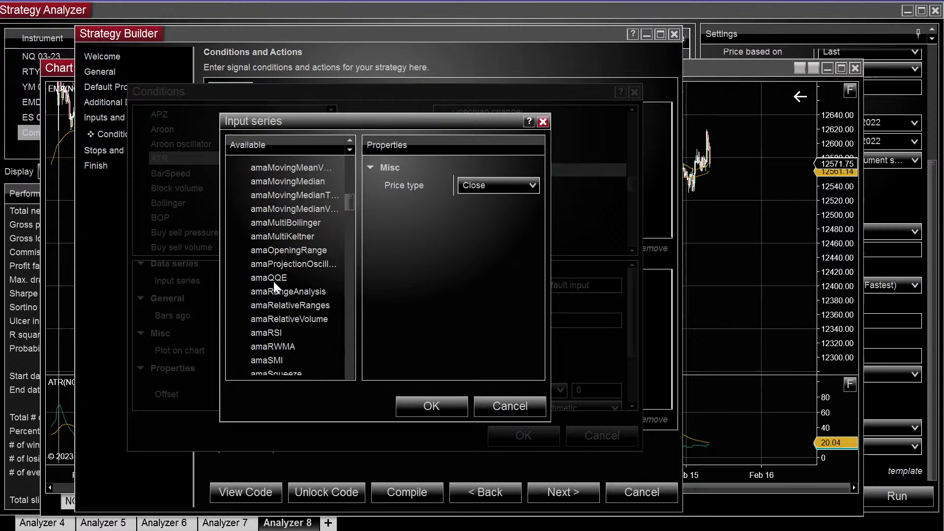
{"action": "scroll", "coordinate": [277, 302], "scroll_direction": "down", "scroll_amount": 4}
{"action": "scroll", "coordinate": [279, 301], "scroll_direction": "up", "scroll_amount": 2}
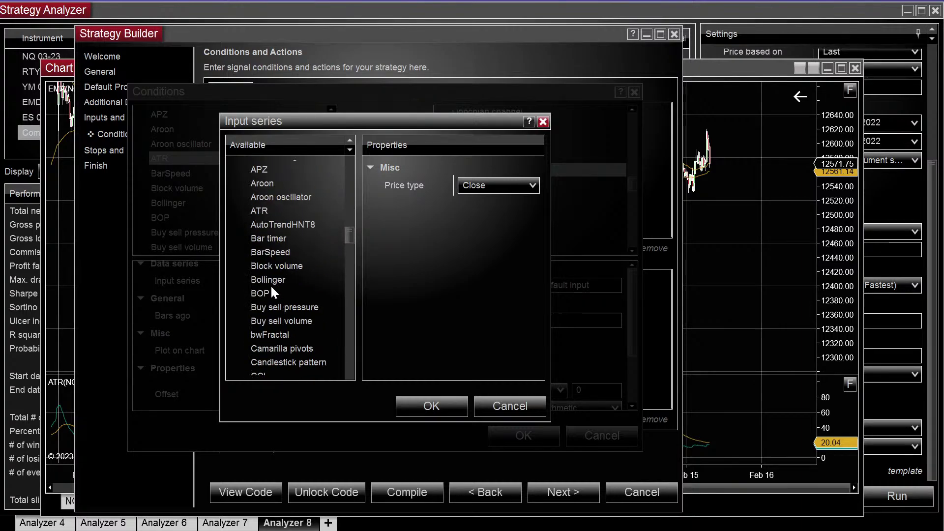
{"action": "left_click", "coordinate": [266, 211]}
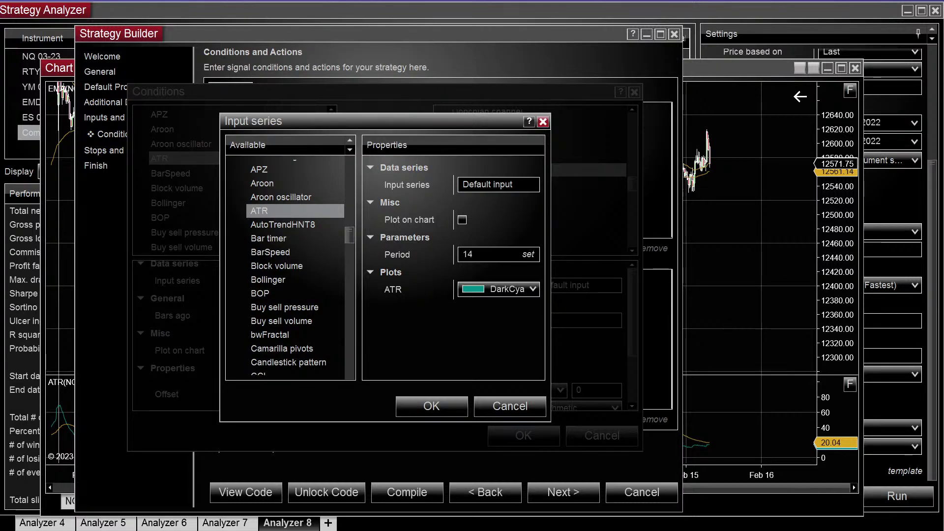
Confirm the ATR input series and enter 50 as the right-hand EMA's Period
{"action": "left_click", "coordinate": [430, 412]}
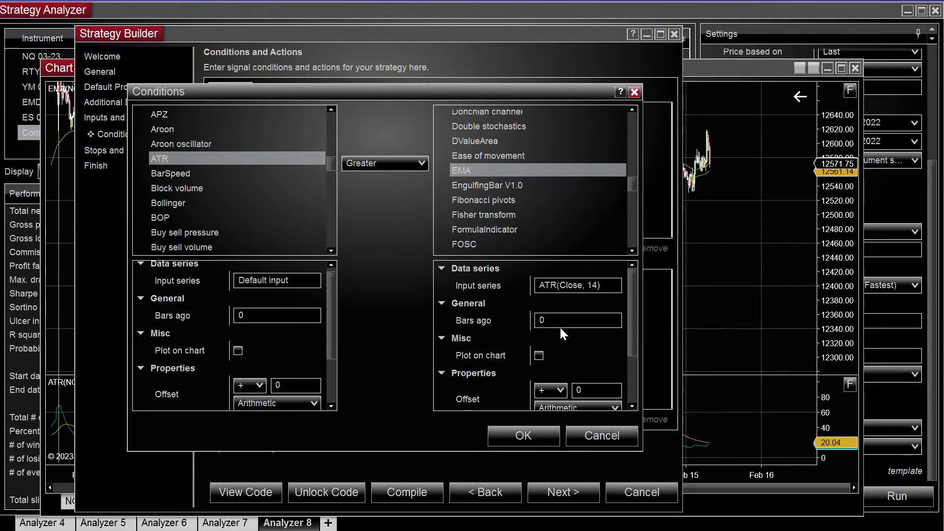
{"action": "scroll", "coordinate": [326, 360], "scroll_direction": "down", "scroll_amount": 2}
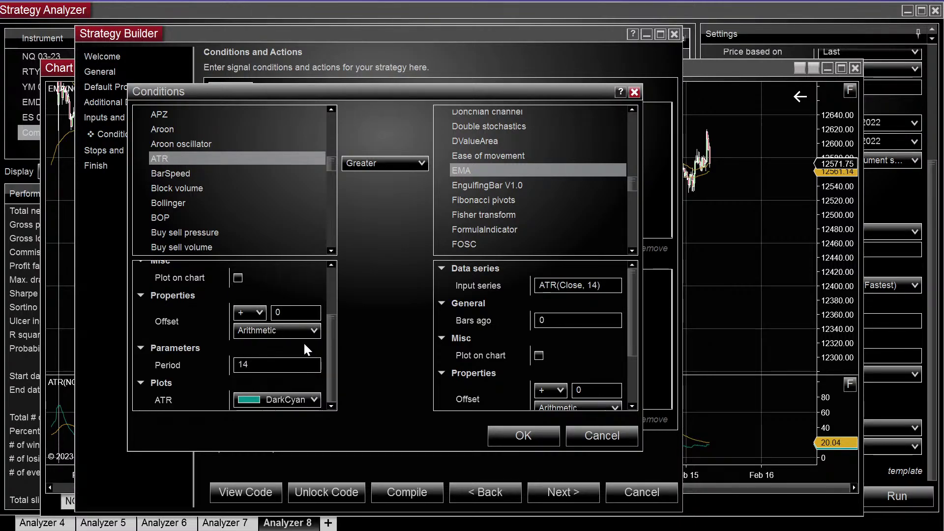
{"action": "scroll", "coordinate": [303, 342], "scroll_direction": "up", "scroll_amount": 3}
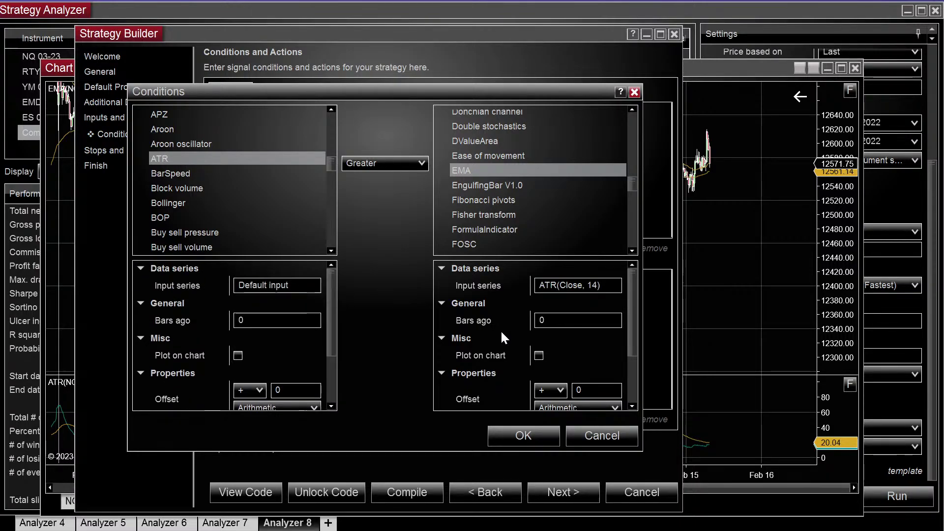
{"action": "scroll", "coordinate": [580, 378], "scroll_direction": "down", "scroll_amount": 3}
{"action": "type", "text": "50"}
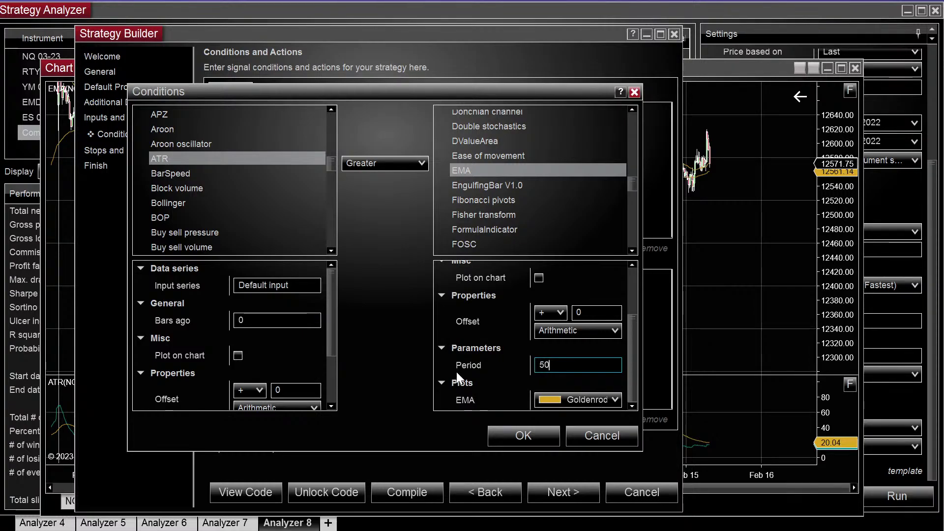
{"action": "scroll", "coordinate": [328, 340], "scroll_direction": "down", "scroll_amount": 1}
{"action": "scroll", "coordinate": [328, 340], "scroll_direction": "down", "scroll_amount": 1}
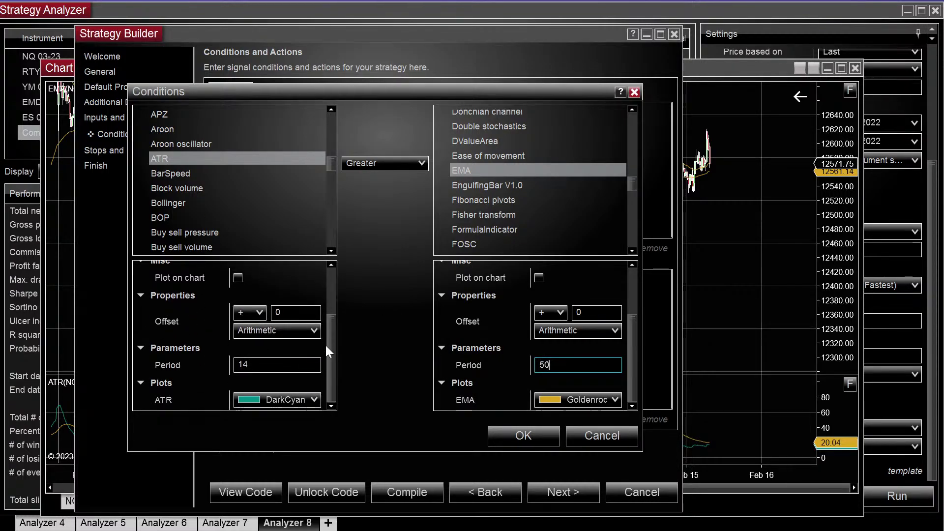
{"action": "scroll", "coordinate": [325, 344], "scroll_direction": "up", "scroll_amount": 2}
{"action": "scroll", "coordinate": [635, 346], "scroll_direction": "up", "scroll_amount": 2}
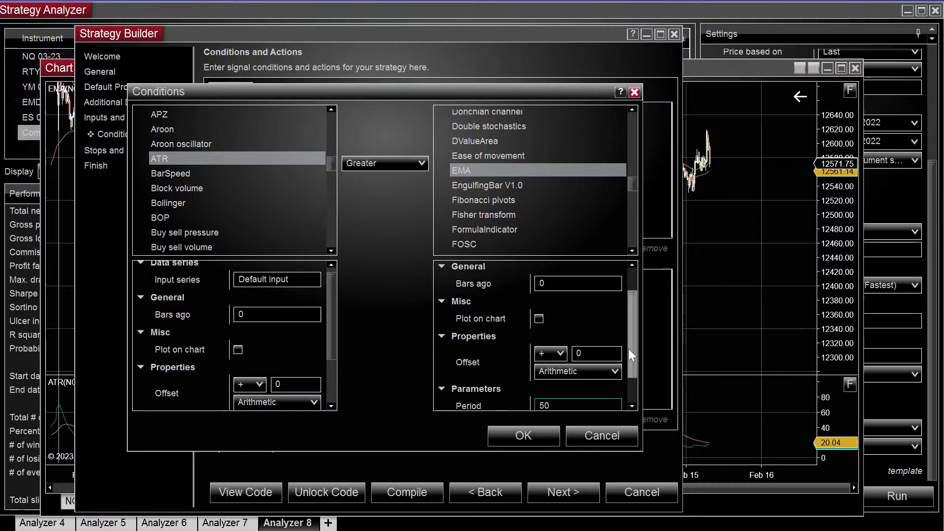
{"action": "scroll", "coordinate": [628, 349], "scroll_direction": "down", "scroll_amount": 2}
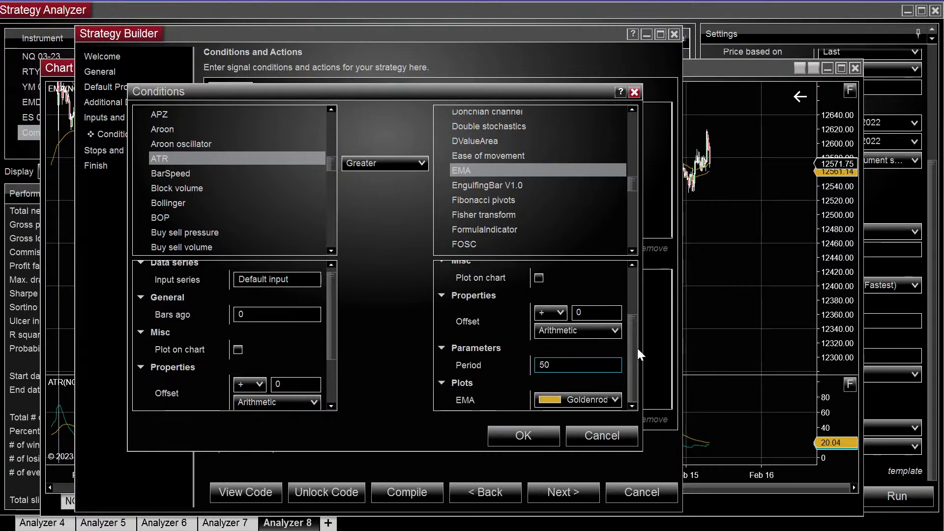
{"action": "left_click_drag", "start_coordinate": [632, 349], "coordinate": [625, 302]}
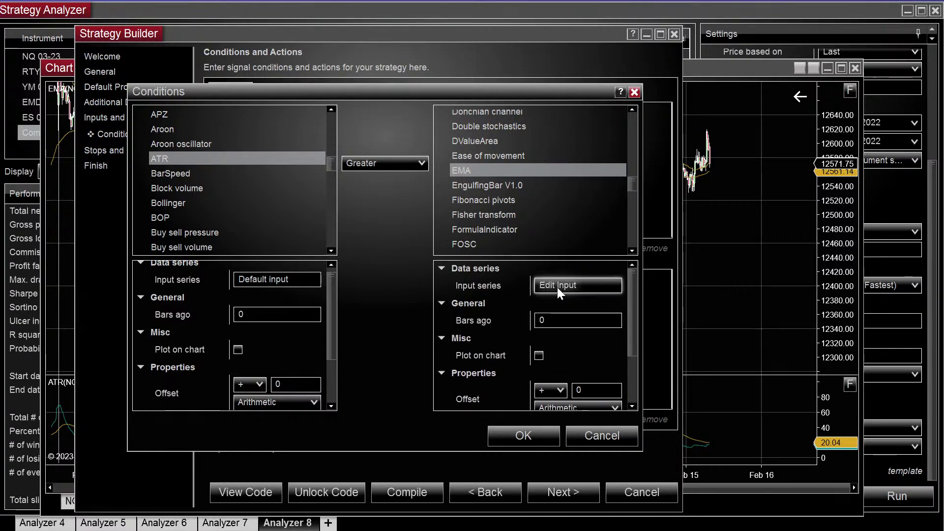
{"action": "left_click_drag", "start_coordinate": [332, 92], "coordinate": [303, 85]}
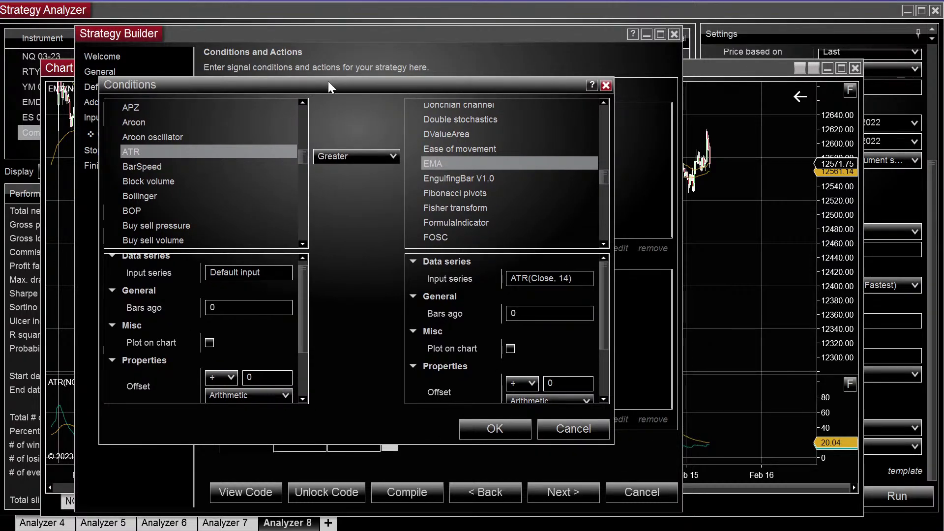
{"action": "mouse_move", "coordinate": [310, 90]}
{"action": "left_mouse_down"}
{"action": "mouse_move", "coordinate": [302, 93]}
{"action": "mouse_move", "coordinate": [349, 65]}
{"action": "mouse_move", "coordinate": [351, 80]}
{"action": "mouse_move", "coordinate": [315, 76]}
{"action": "left_mouse_up"}
{"action": "mouse_move", "coordinate": [561, 363]}
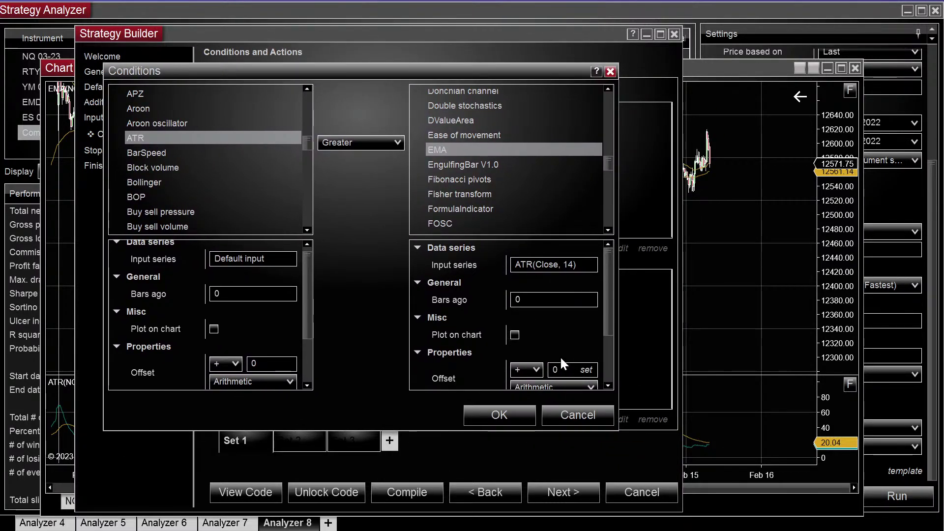
{"action": "mouse_move", "coordinate": [603, 296]}
{"action": "left_mouse_down"}
{"action": "mouse_move", "coordinate": [602, 369]}
{"action": "mouse_move", "coordinate": [605, 299]}
{"action": "left_mouse_up"}
{"action": "left_click_drag", "start_coordinate": [279, 72], "coordinate": [243, 58]}
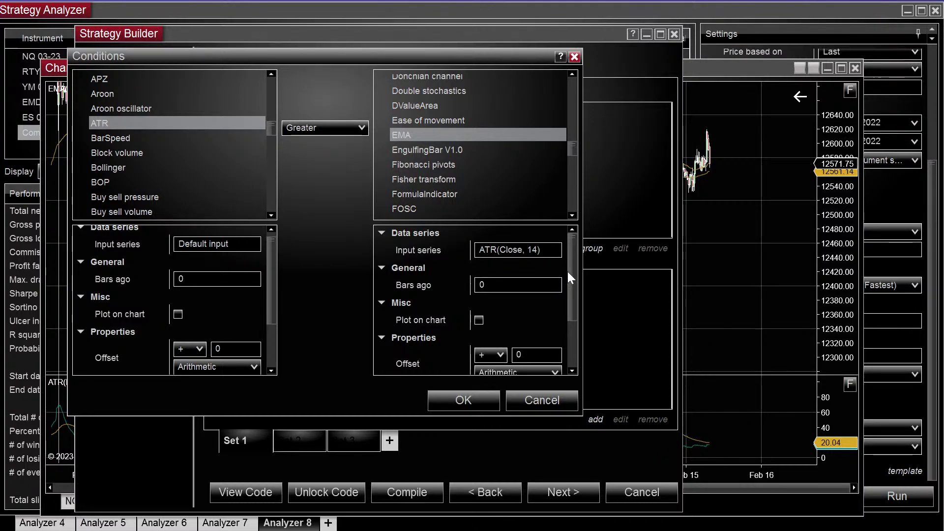
{"action": "scroll", "coordinate": [571, 274], "scroll_direction": "down", "scroll_amount": 1}
{"action": "left_click_drag", "start_coordinate": [570, 269], "coordinate": [567, 246]}
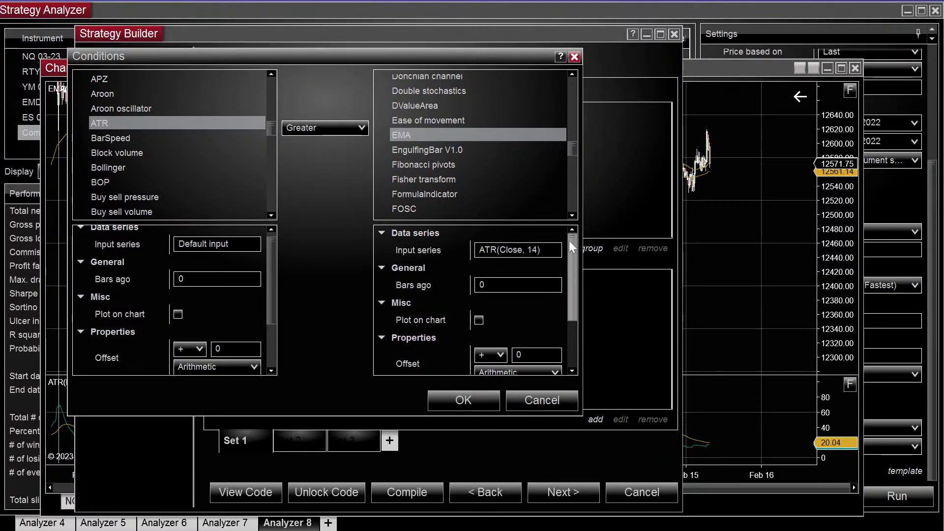
{"action": "scroll", "coordinate": [267, 280], "scroll_direction": "up", "scroll_amount": 1}
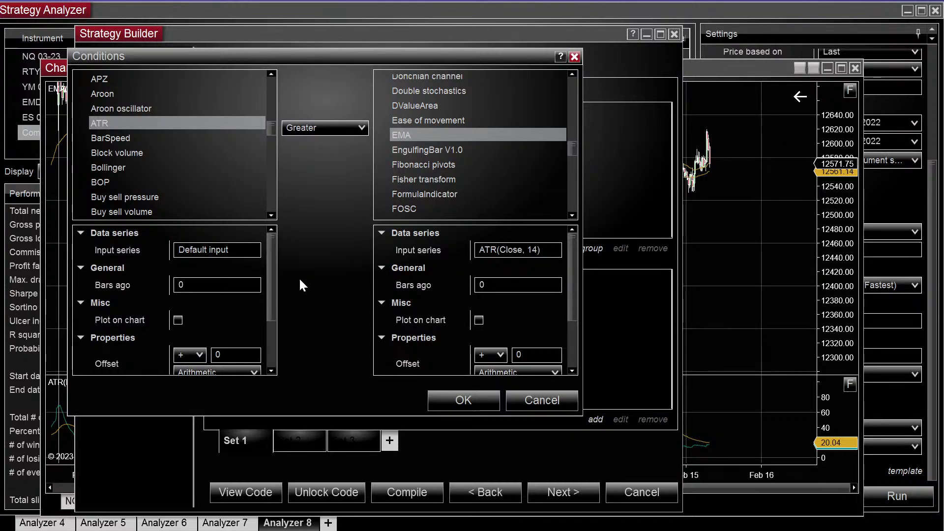
{"action": "left_click_drag", "start_coordinate": [135, 61], "coordinate": [218, 96]}
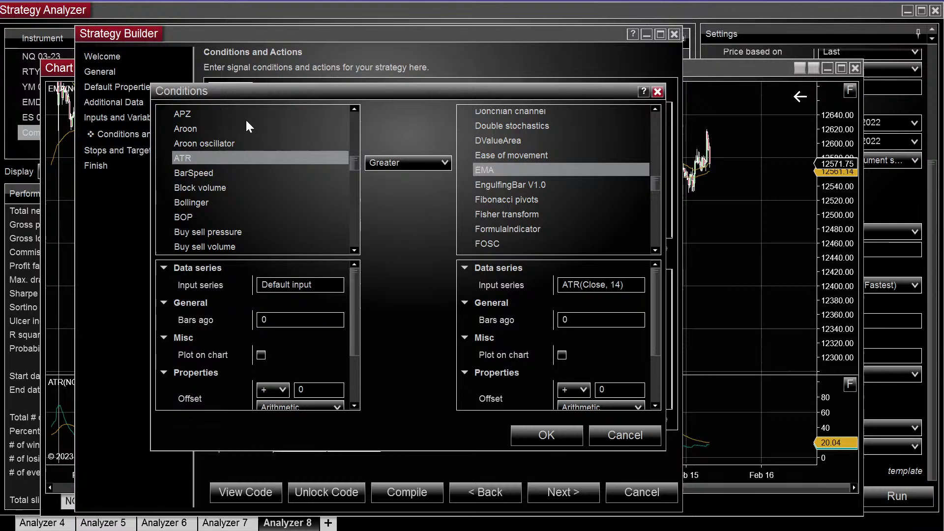